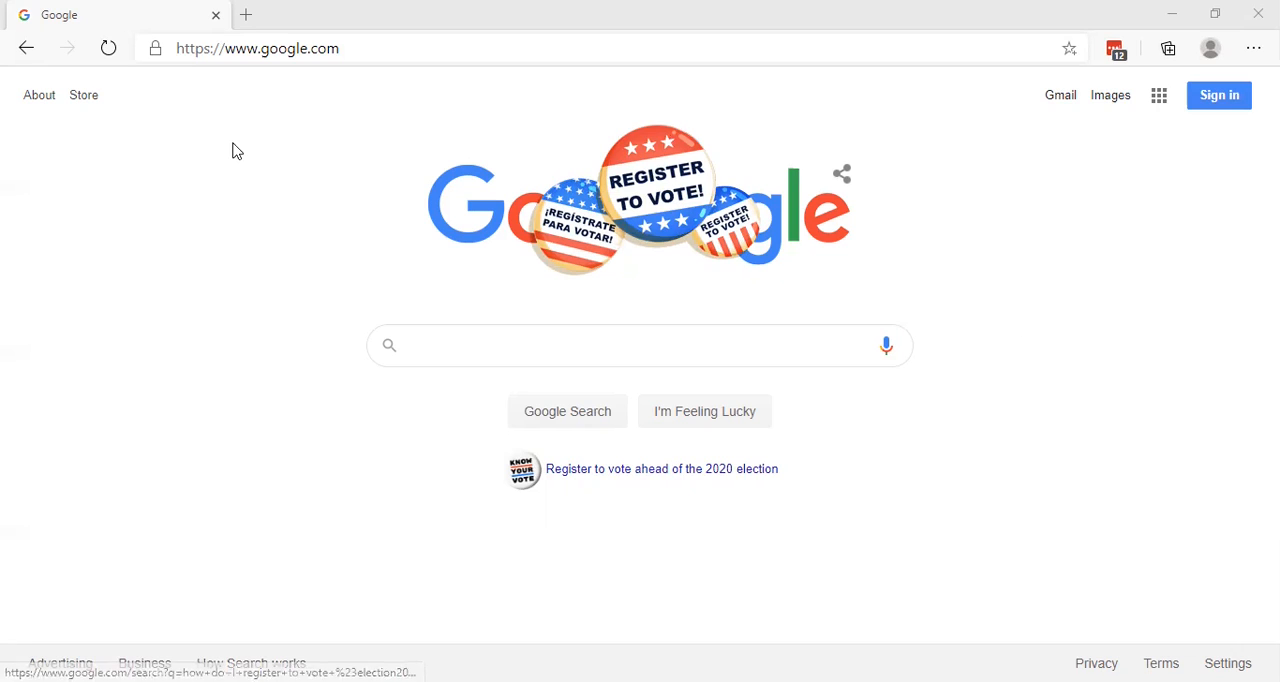
# Step: Go to classroom.google.com and sign in with the Google account
pyautogui.click(362, 52)
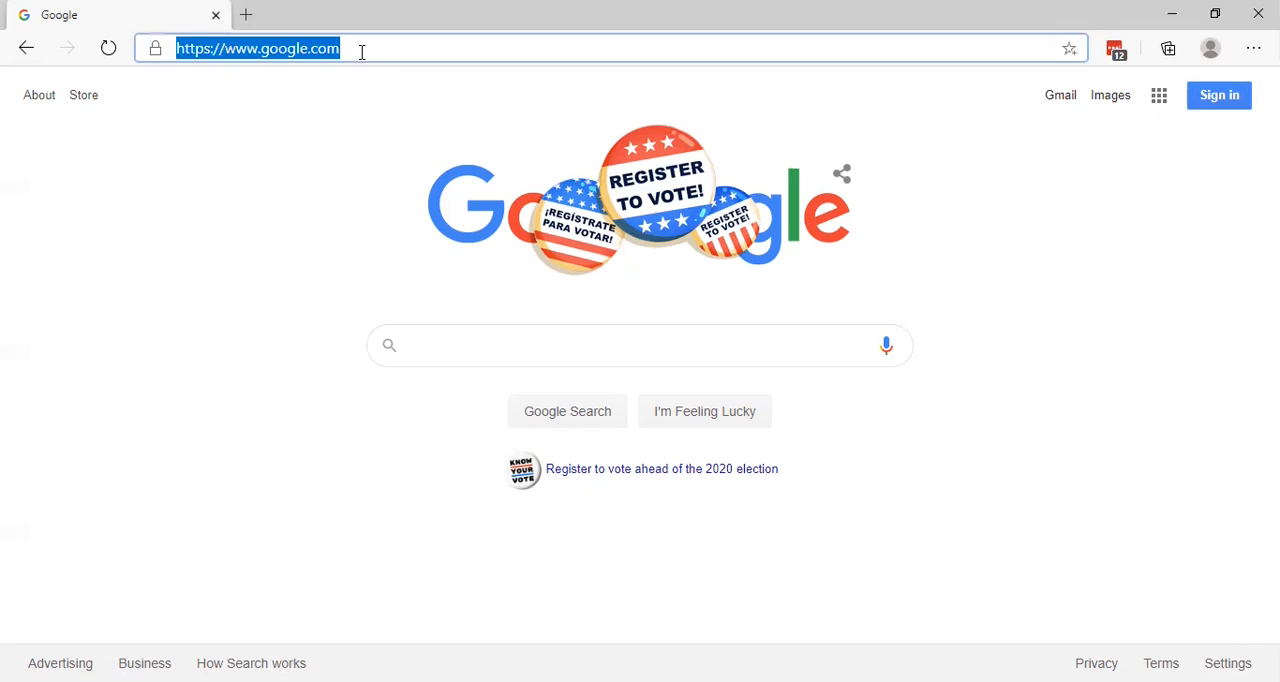
pyautogui.press('BackSpace')
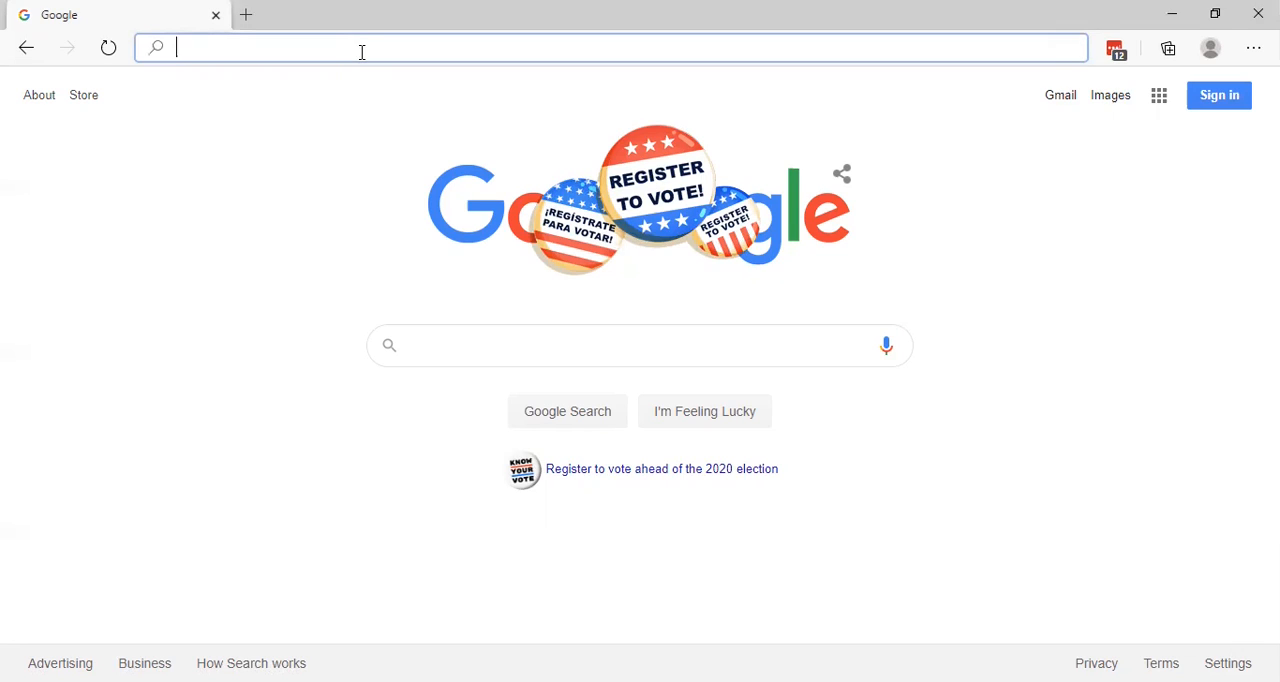
pyautogui.write('class')
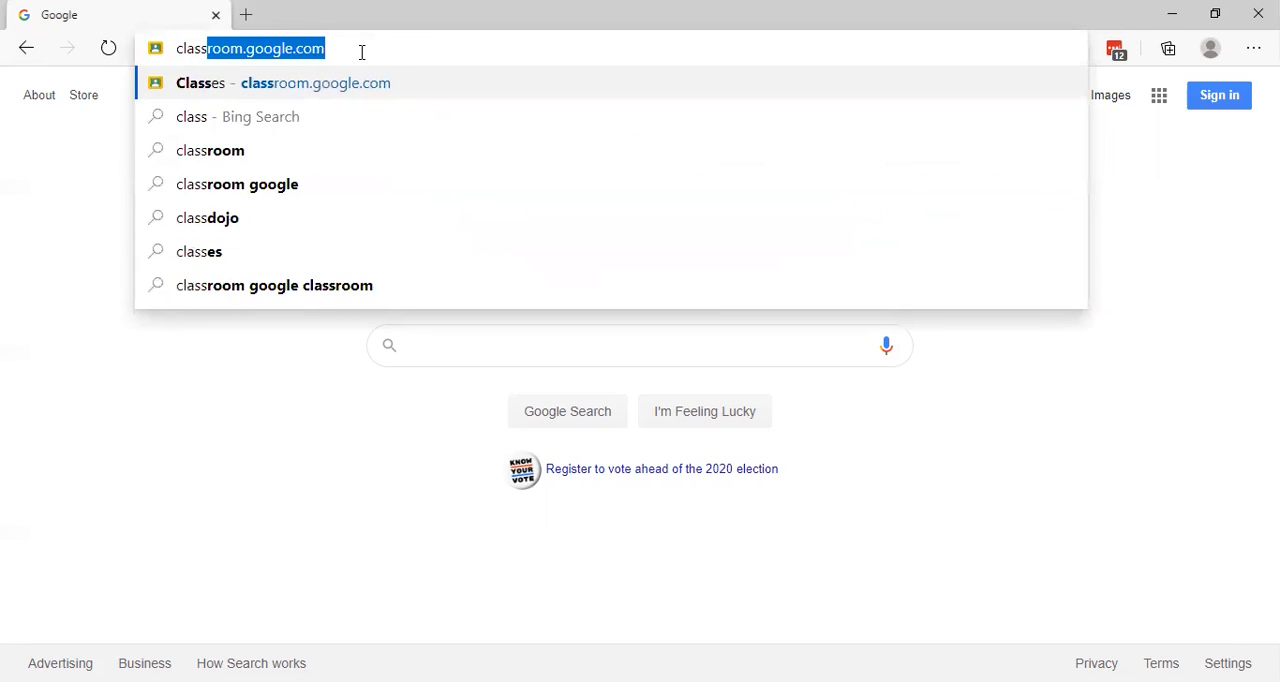
pyautogui.write('r')
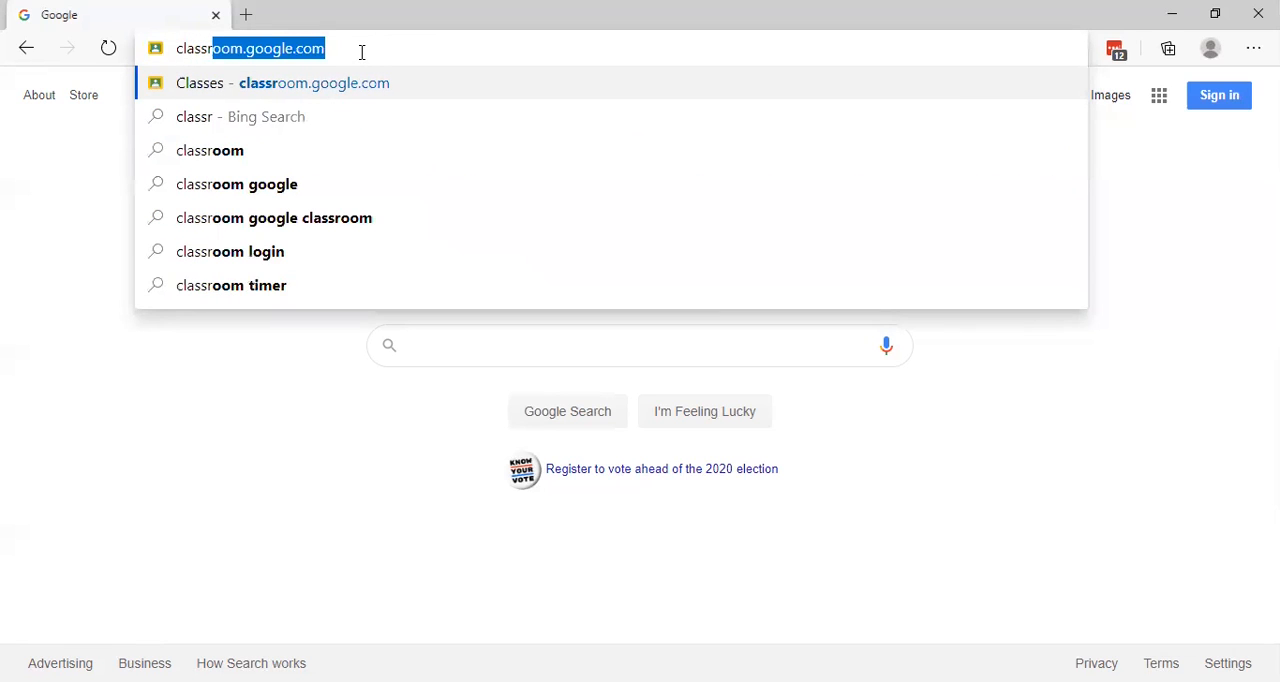
pyautogui.press('Return')
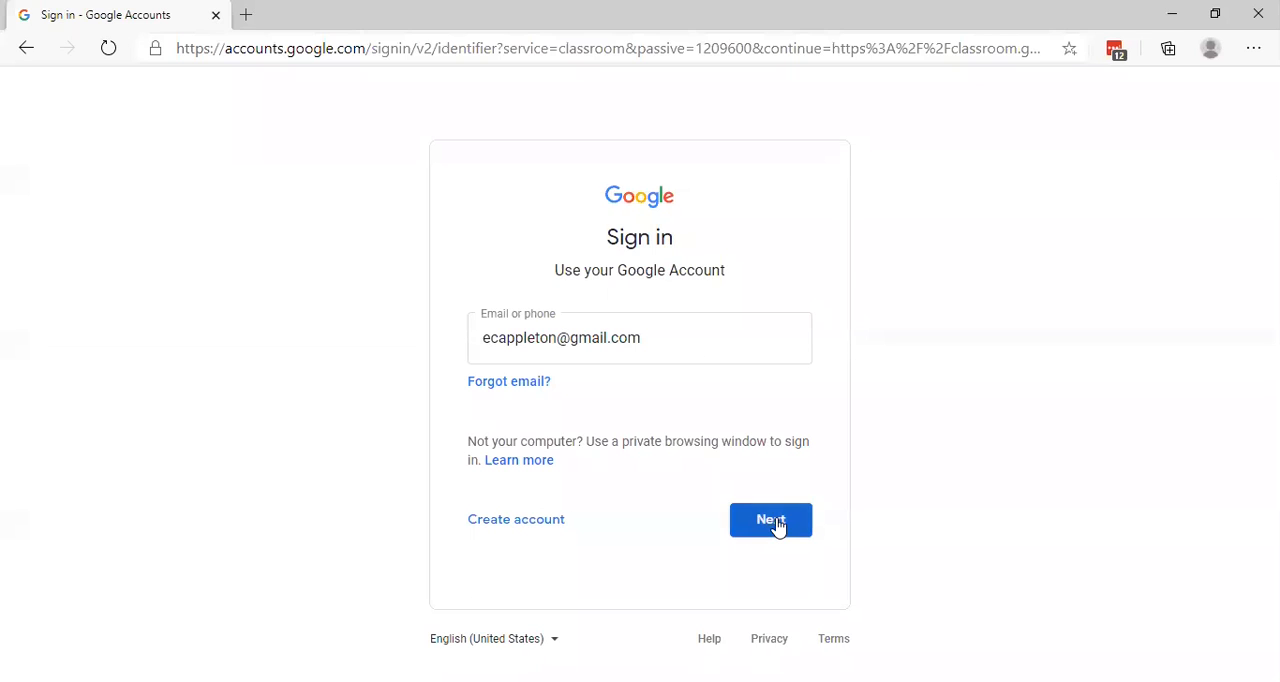
pyautogui.click(777, 524)
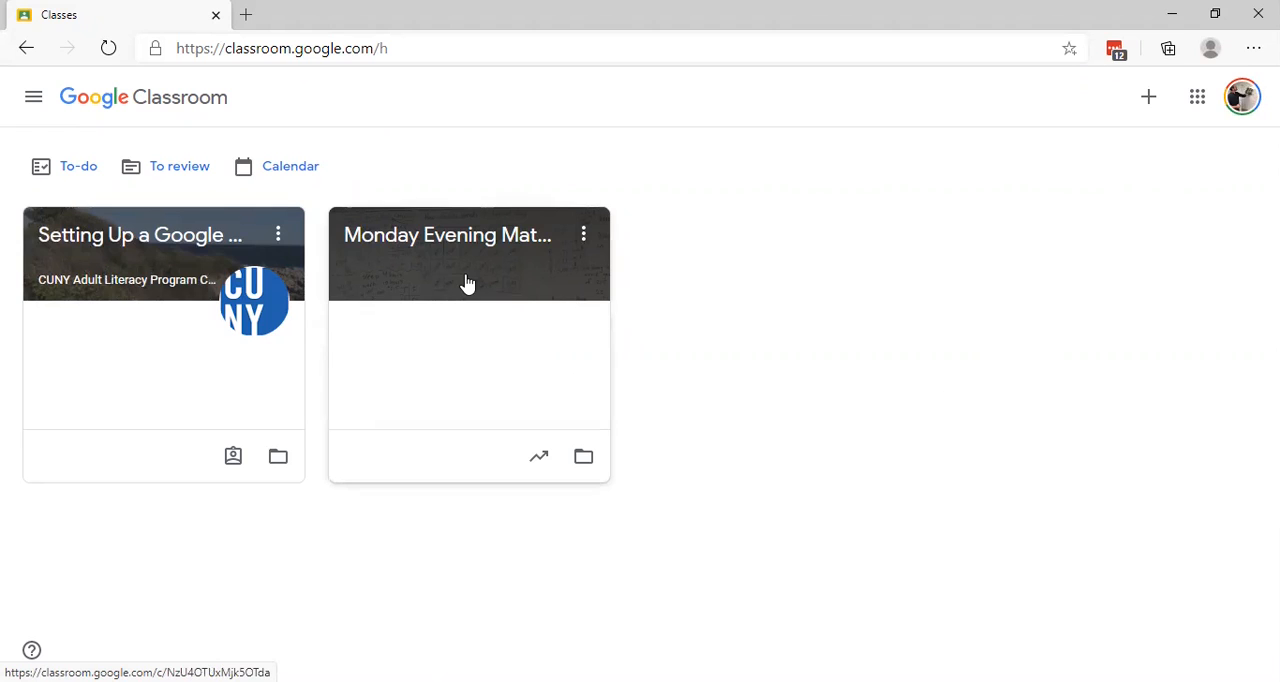
pyautogui.click(584, 238)
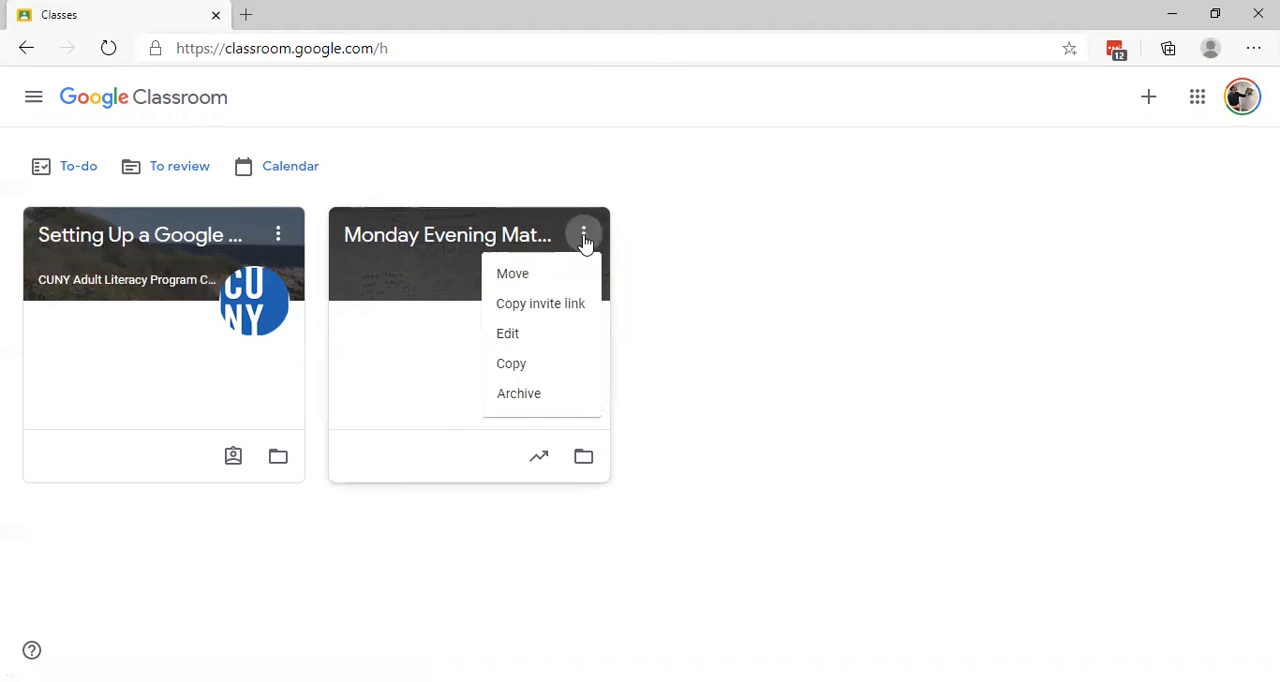
pyautogui.click(652, 238)
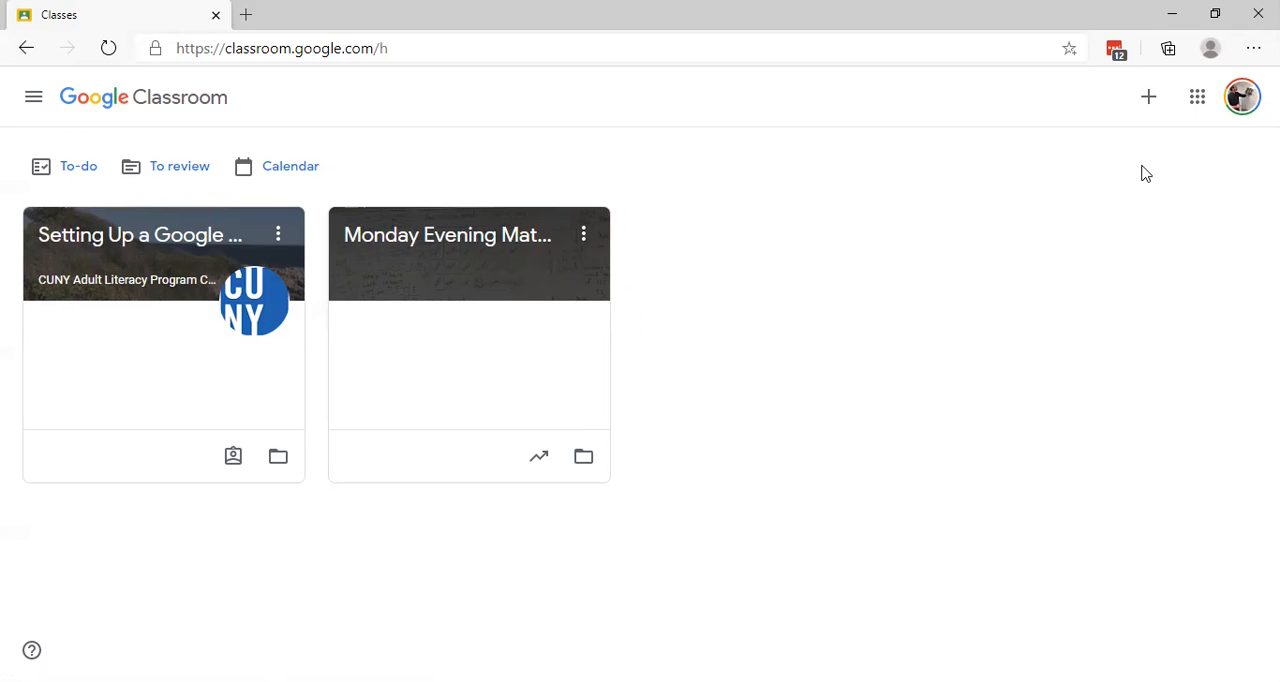
# Step: Start creating a new class and accept the notice about not using Classroom at a school with students
pyautogui.click(1150, 100)
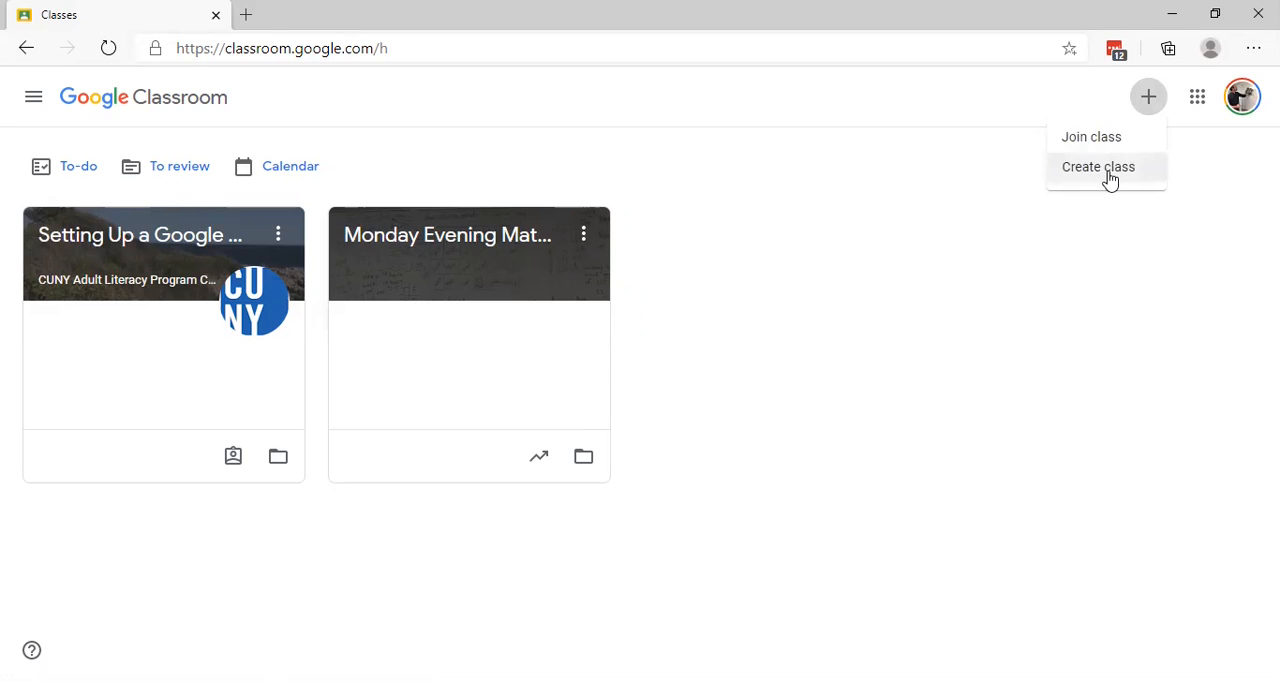
pyautogui.click(1109, 177)
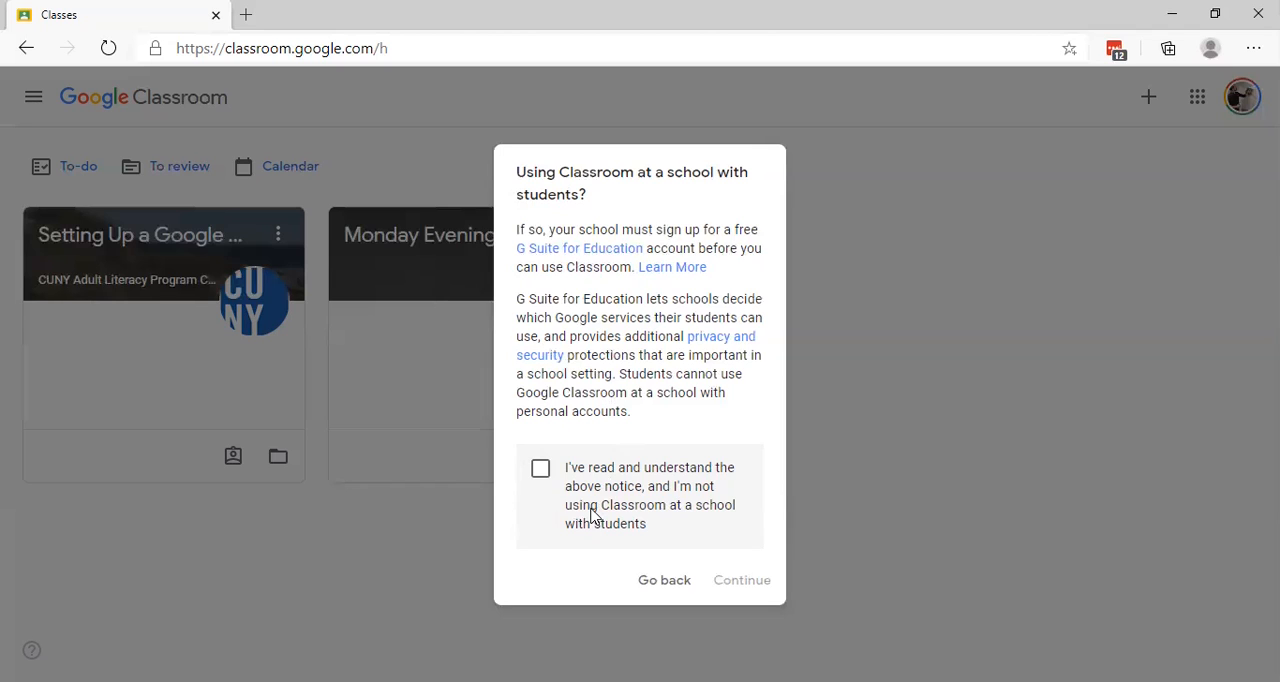
pyautogui.click(540, 470)
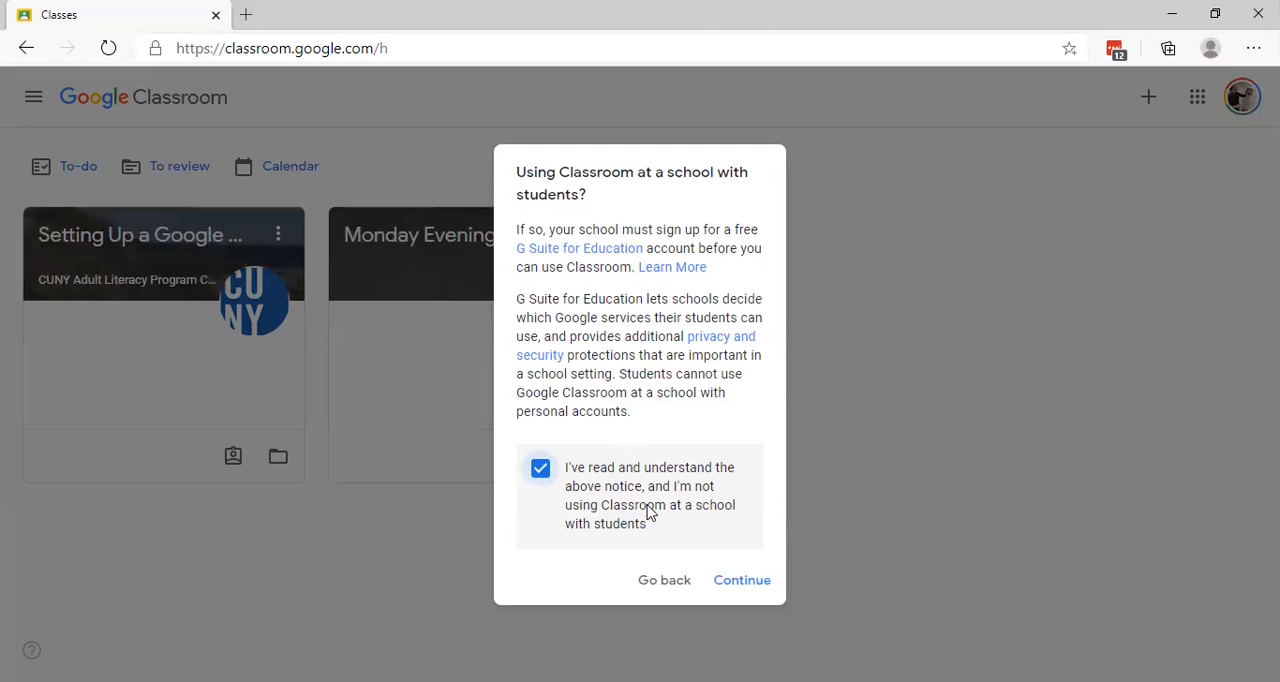
pyautogui.click(742, 582)
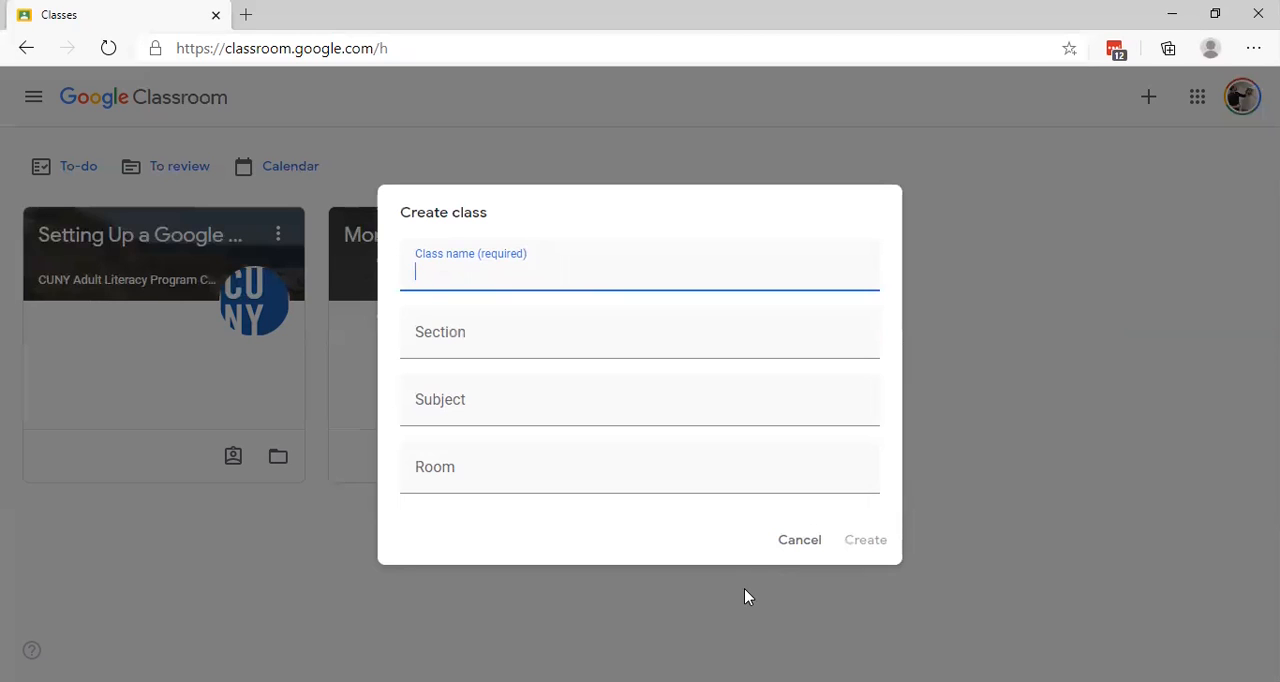
# Step: Create the class with the name "HSE Math" and the subject "Math", leaving section and room empty
pyautogui.write('E')
pyautogui.press('BackSpace')
pyautogui.write('HSE Math')
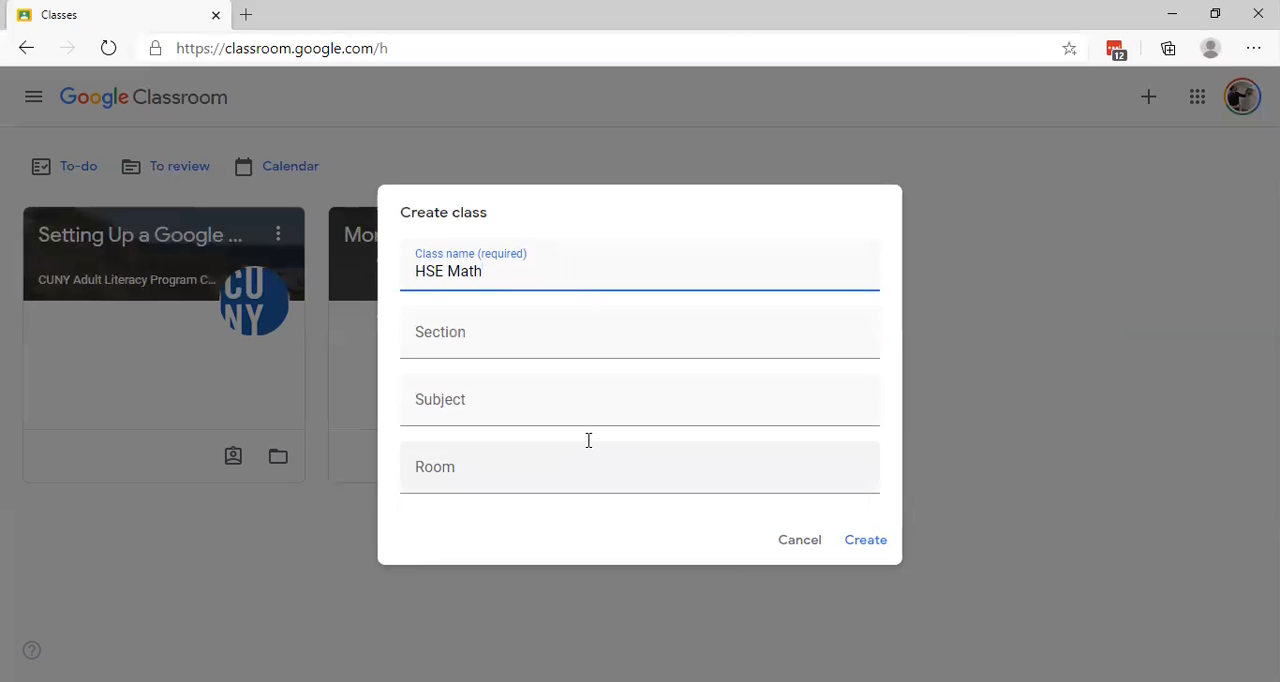
pyautogui.click(500, 410)
pyautogui.write('Ma')
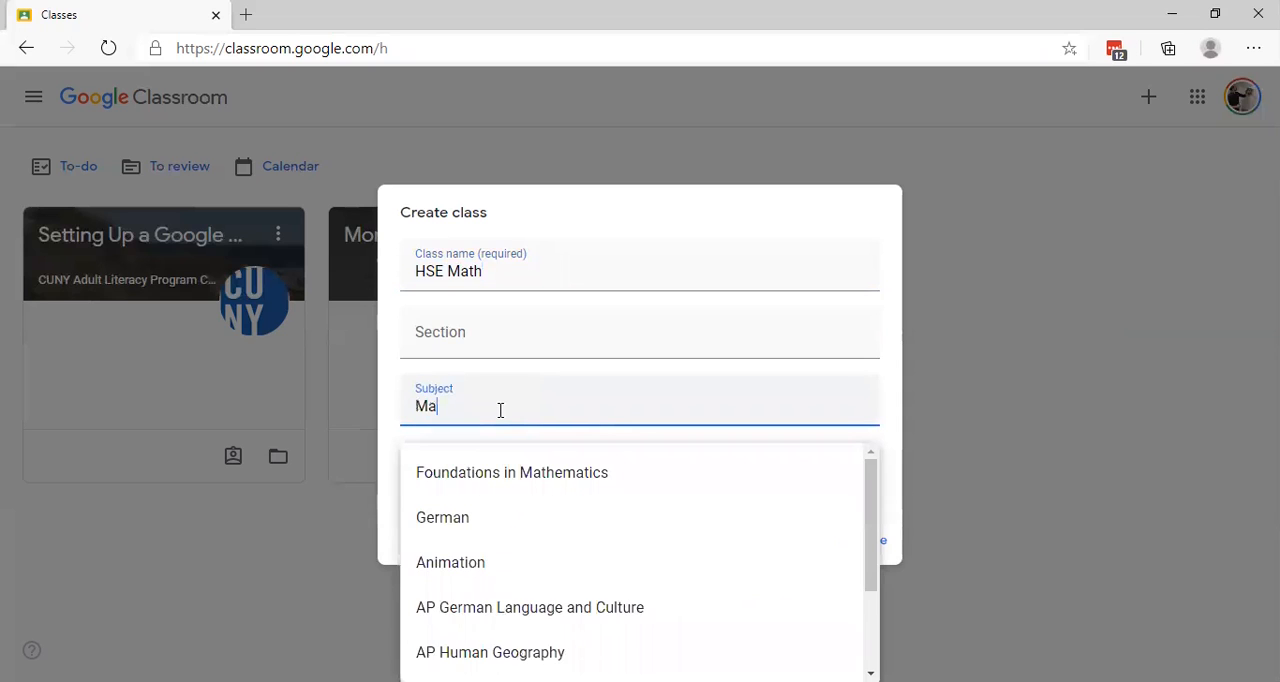
pyautogui.write('th')
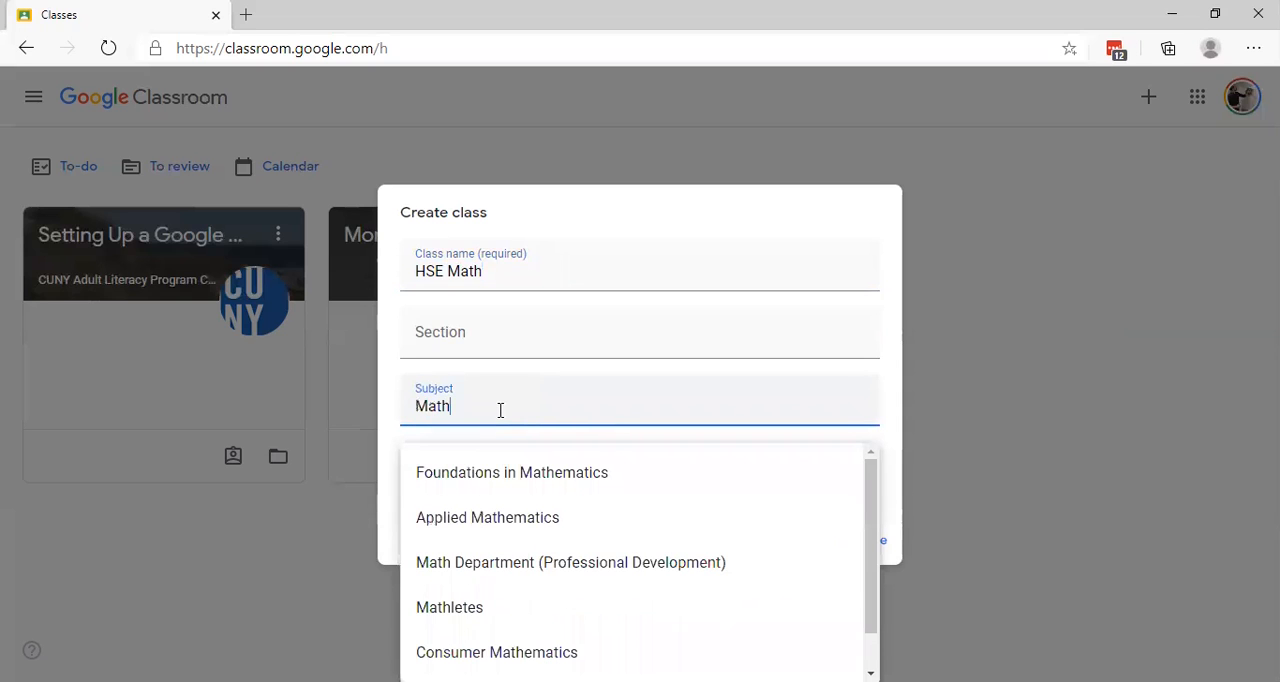
pyautogui.click(896, 436)
pyautogui.click(430, 474)
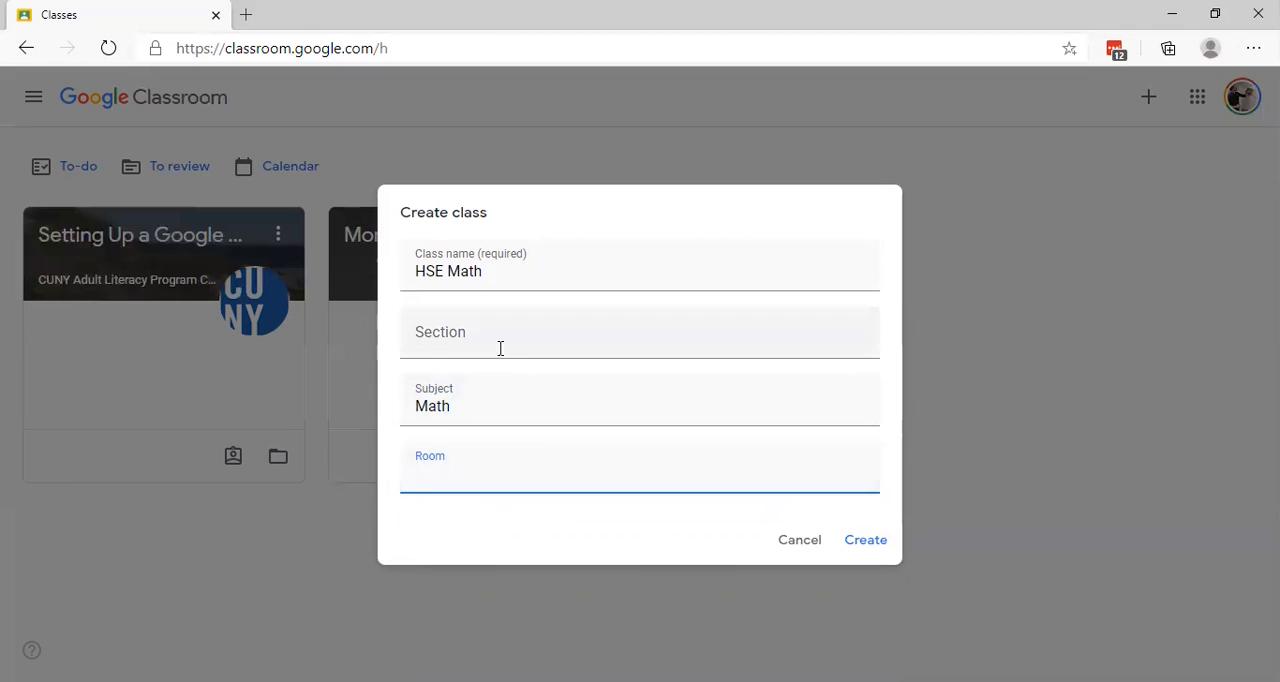
pyautogui.click(866, 541)
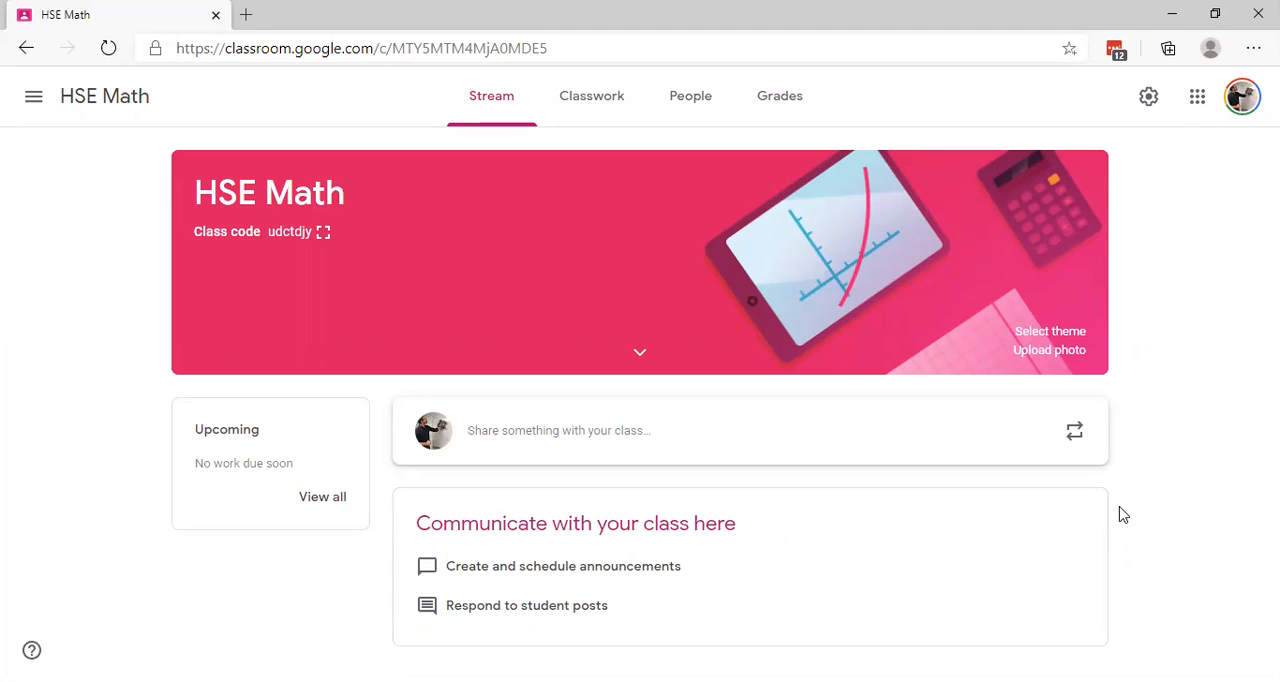
# Step: Display the HSE Math class code enlarged and copy the class invite link from that display
pyautogui.click(323, 234)
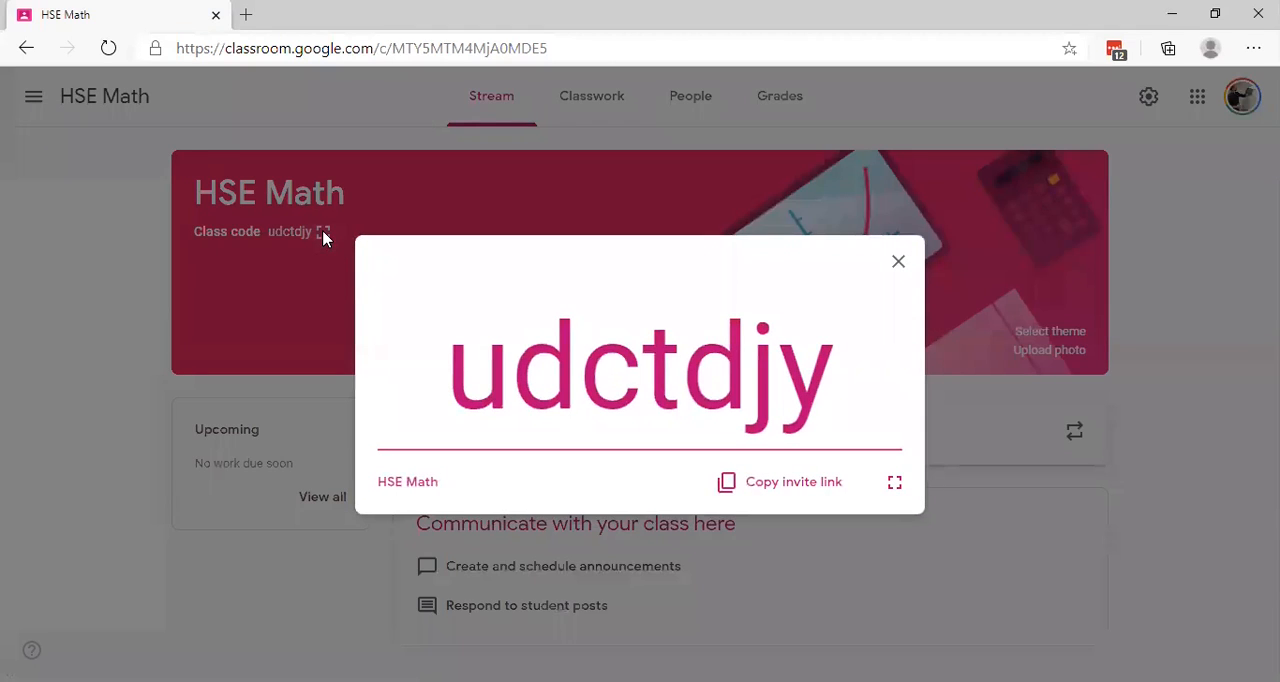
pyautogui.doubleClick(630, 382)
pyautogui.click(749, 380)
pyautogui.click(801, 493)
pyautogui.click(898, 264)
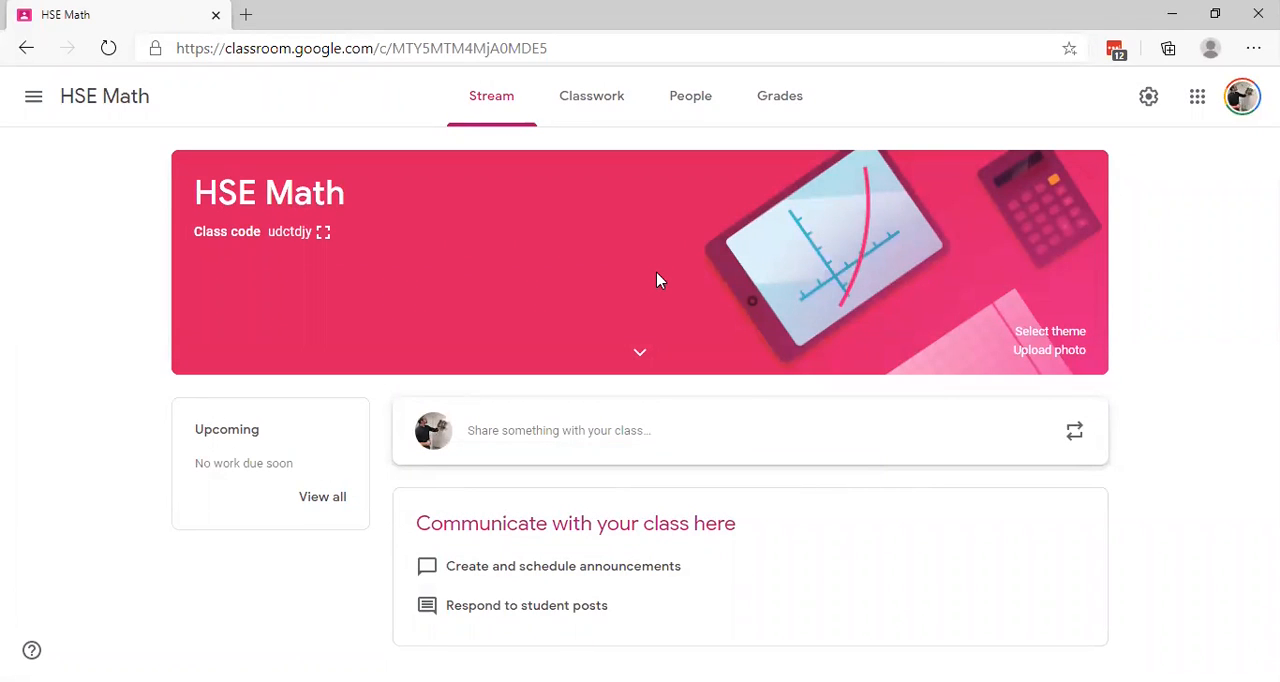
# Step: Open the class settings, review the class details, and copy the invite link from the Invite codes section
pyautogui.click(1152, 100)
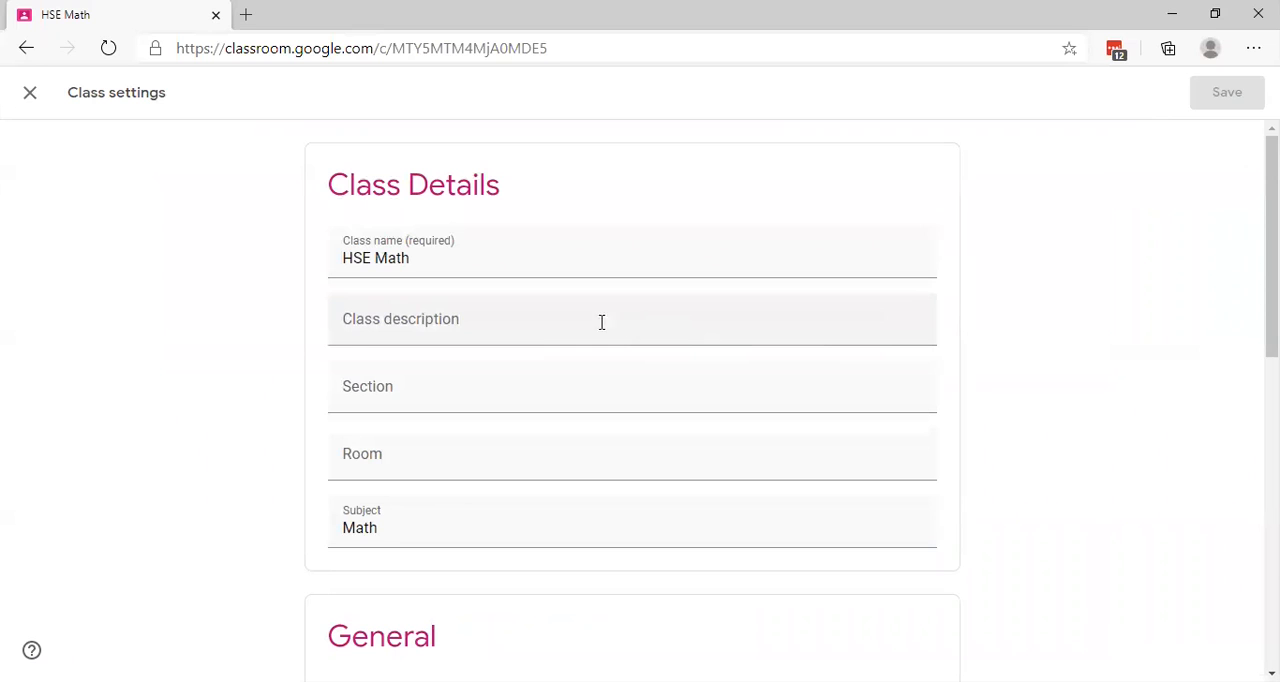
pyautogui.click(451, 260)
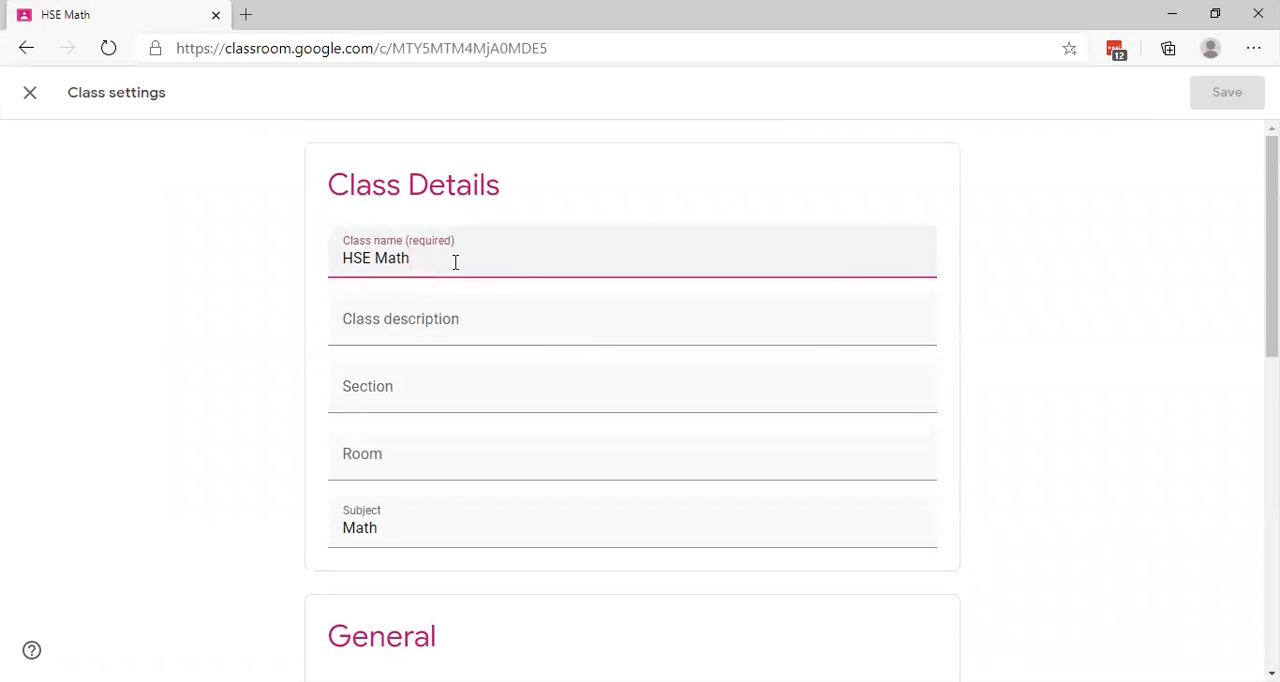
pyautogui.click(484, 326)
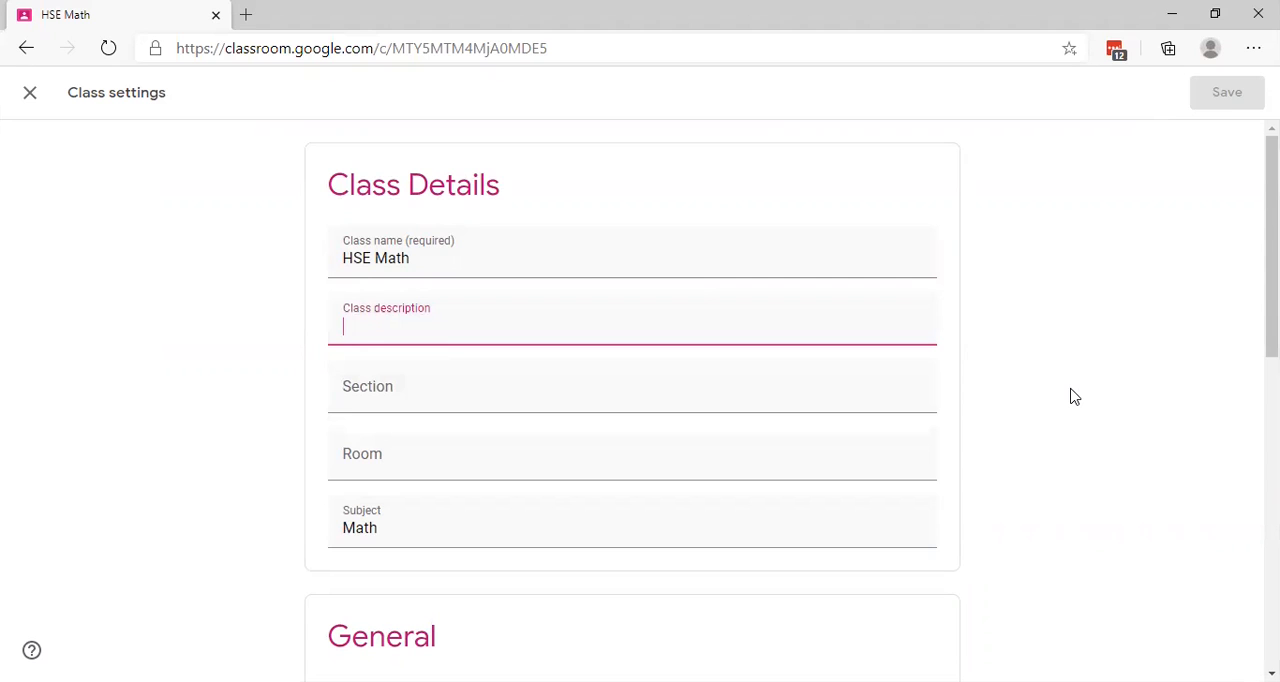
pyautogui.scroll(-1, 1073, 397)
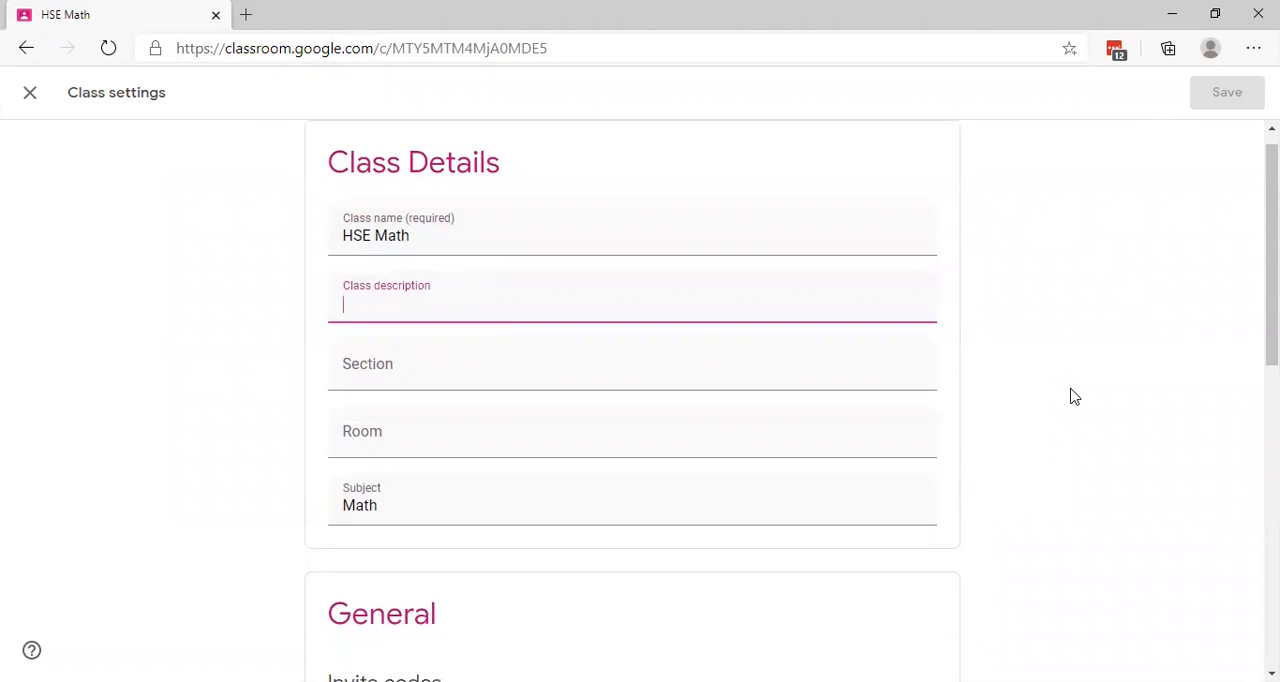
pyautogui.scroll(-1, 1073, 397)
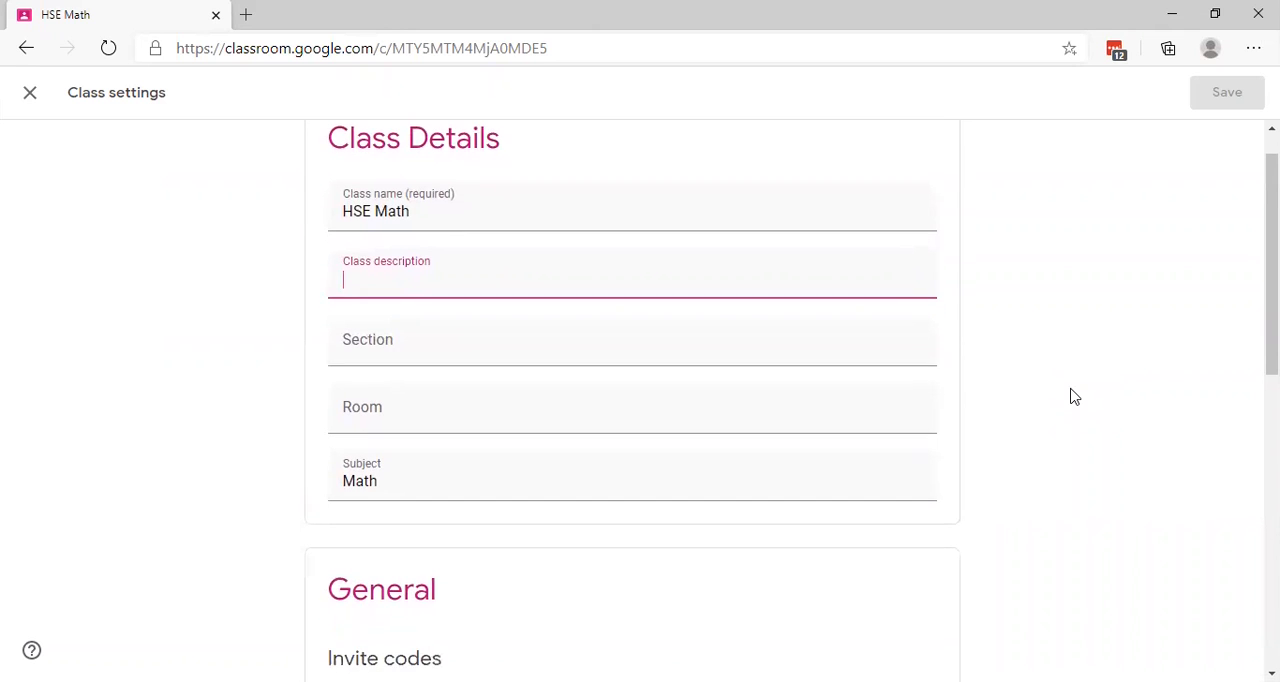
pyautogui.scroll(-1, 1073, 397)
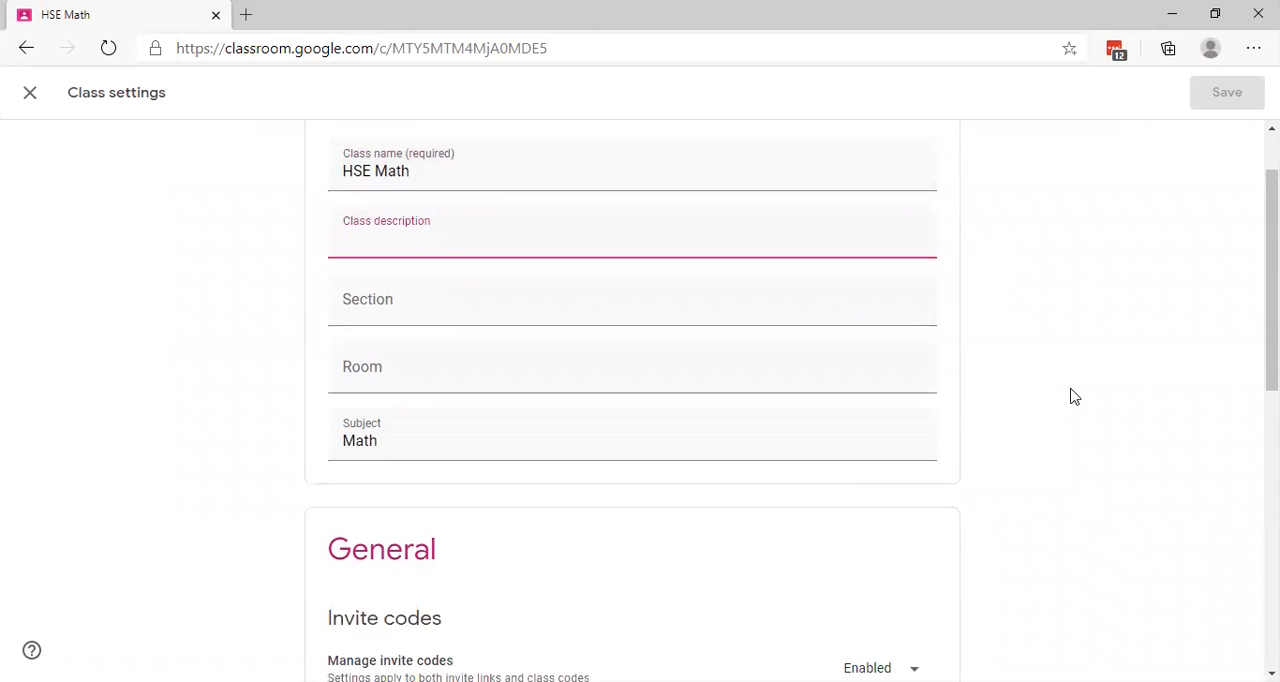
pyautogui.scroll(-2, 1073, 397)
pyautogui.scroll(-1, 1073, 397)
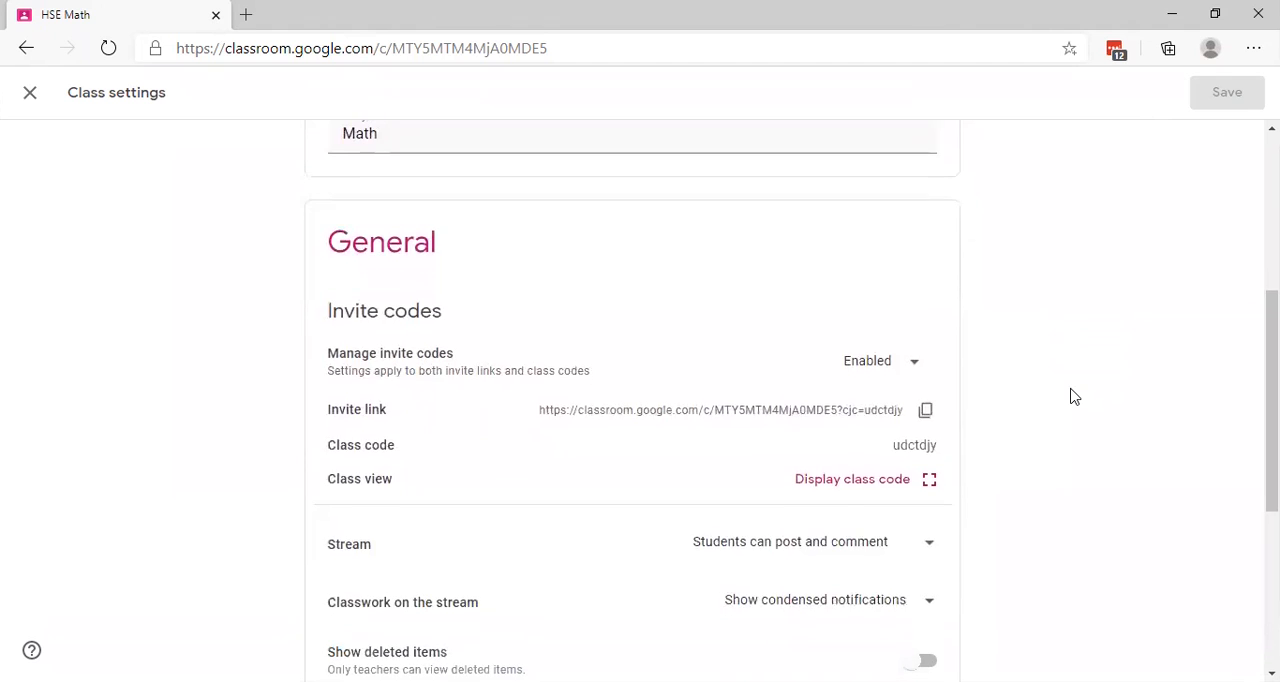
pyautogui.scroll(-1, 1073, 397)
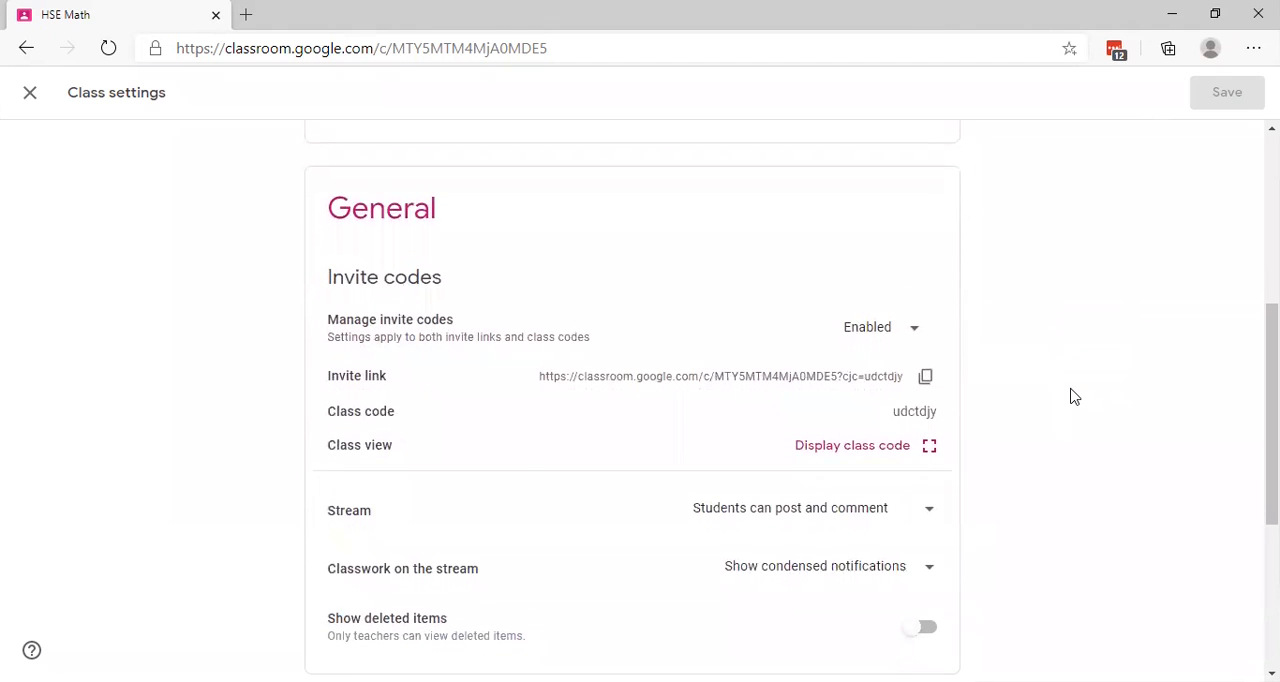
pyautogui.scroll(-2, 1073, 397)
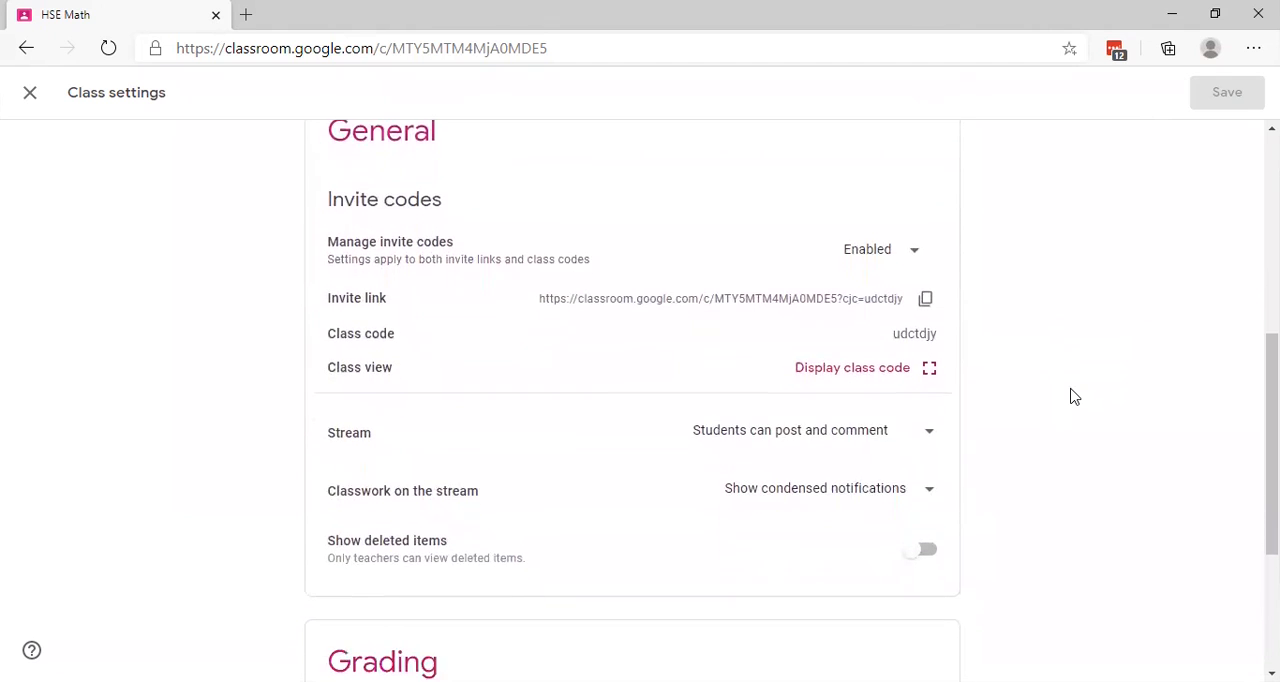
pyautogui.scroll(-1, 1073, 397)
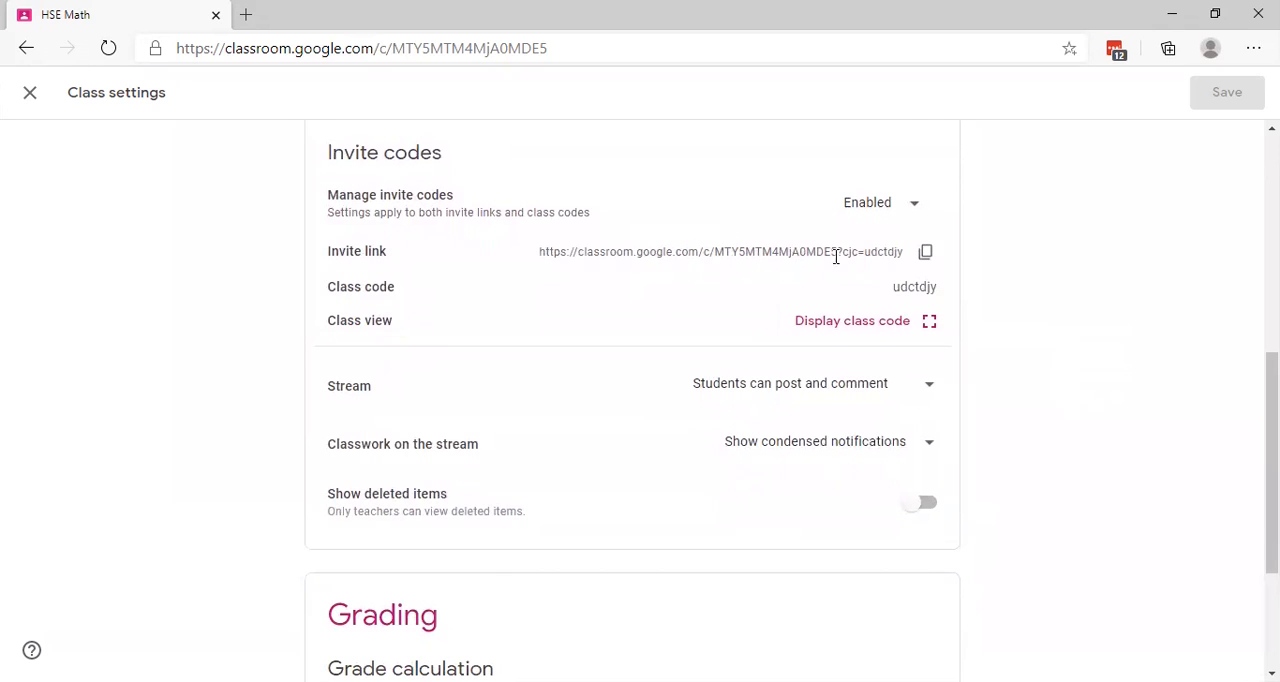
pyautogui.click(926, 254)
# Step: Set Stream to "Only teachers can post or comment" and Classwork on the stream to "Hide notifications", and save the class settings
pyautogui.scroll(-1, 1068, 386)
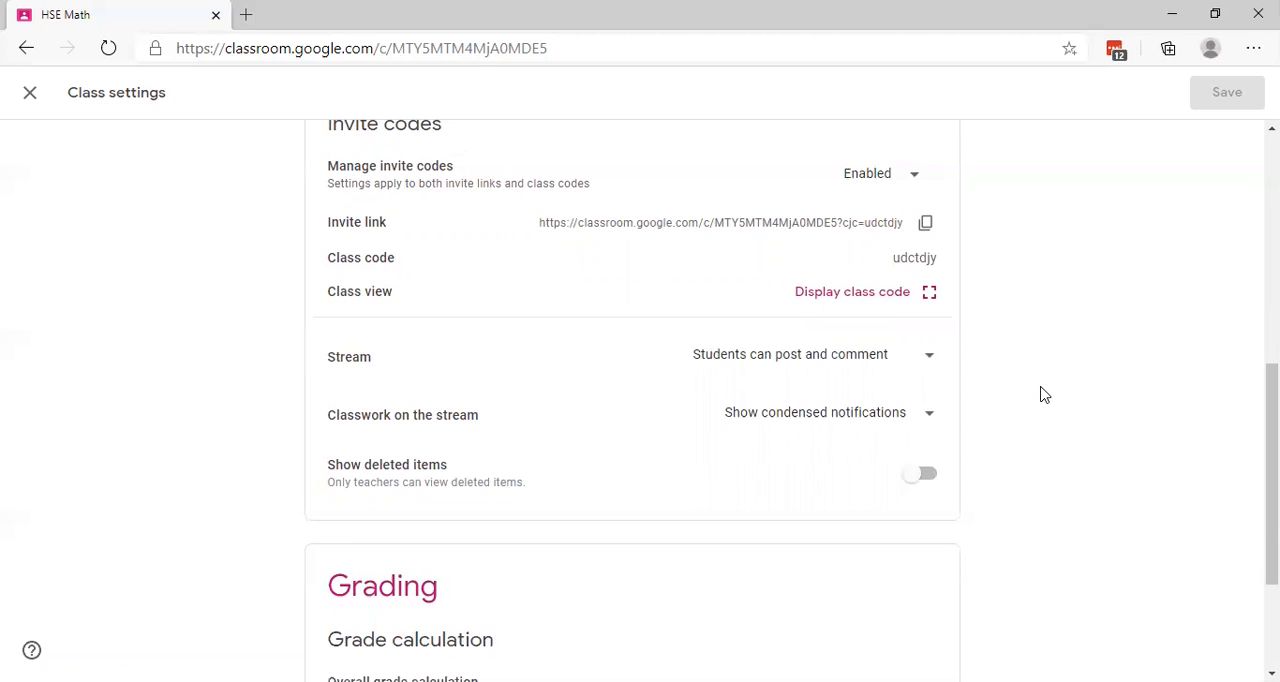
pyautogui.click(933, 363)
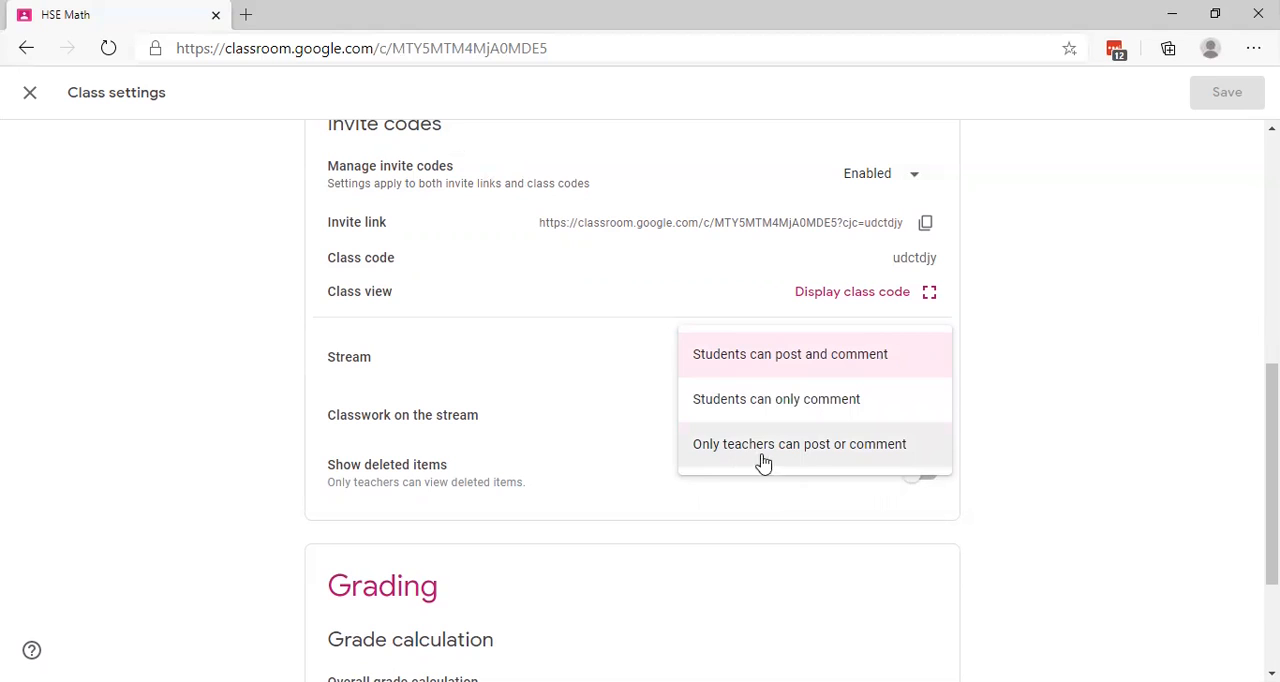
pyautogui.click(841, 457)
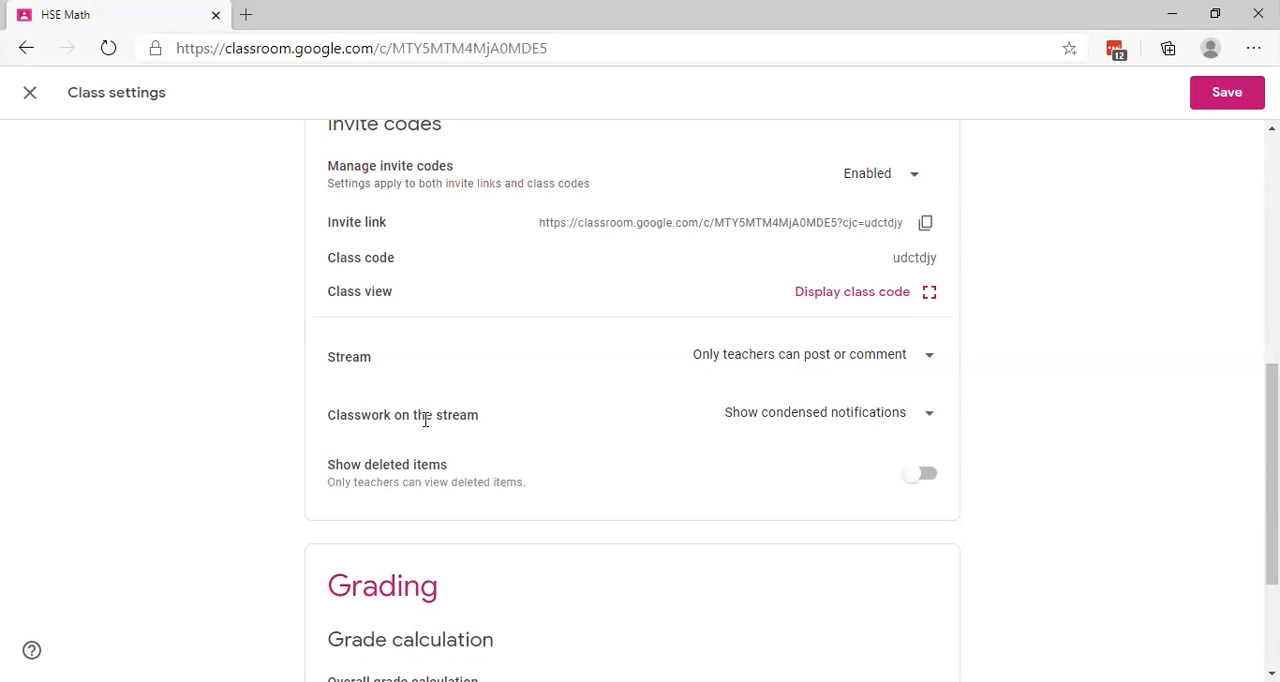
pyautogui.click(933, 418)
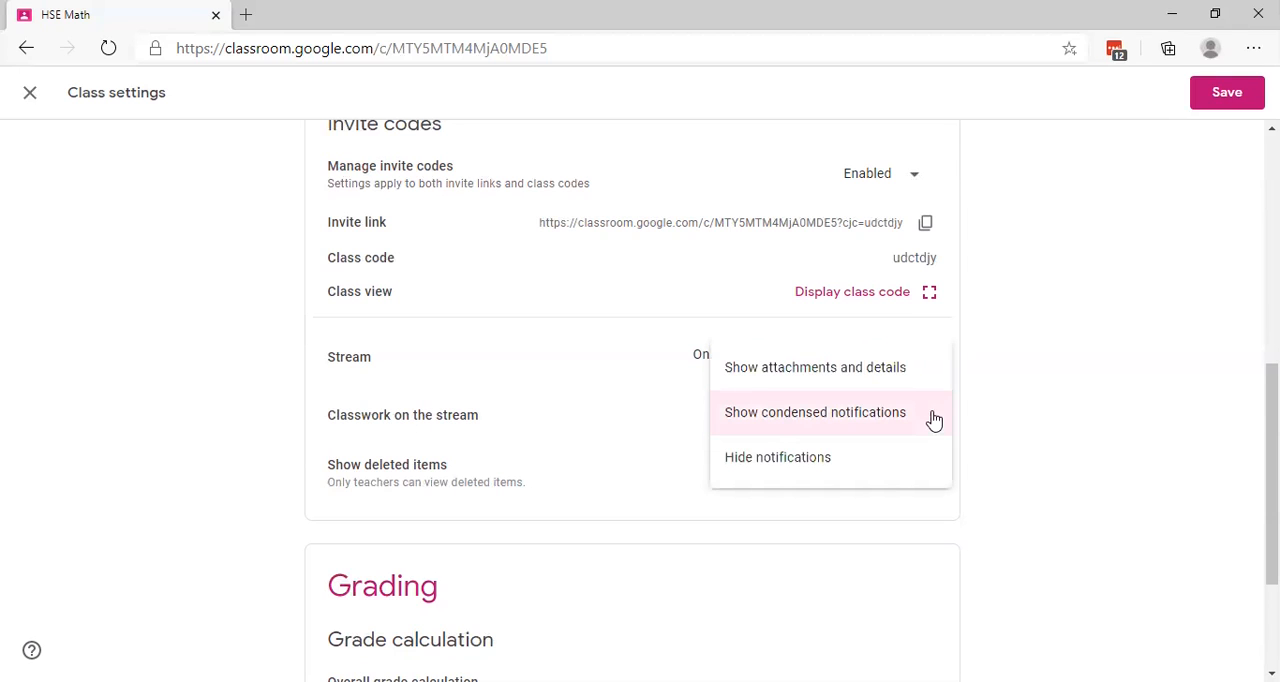
pyautogui.click(810, 462)
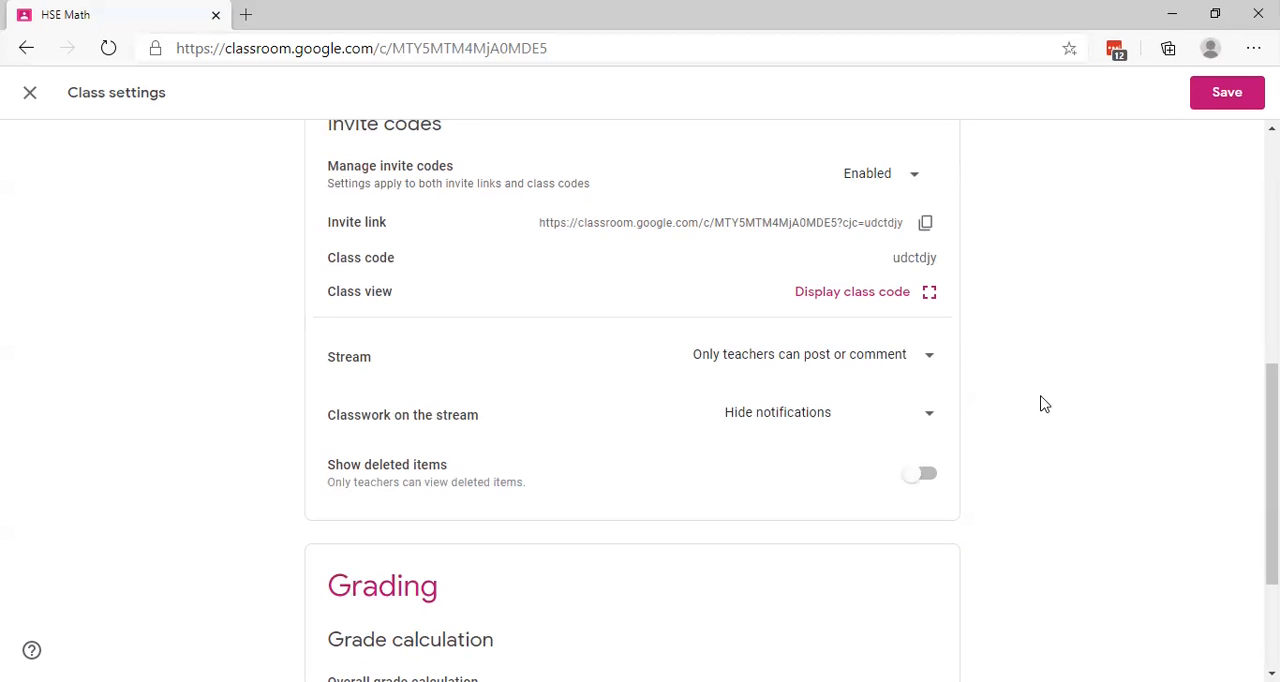
pyautogui.click(1228, 98)
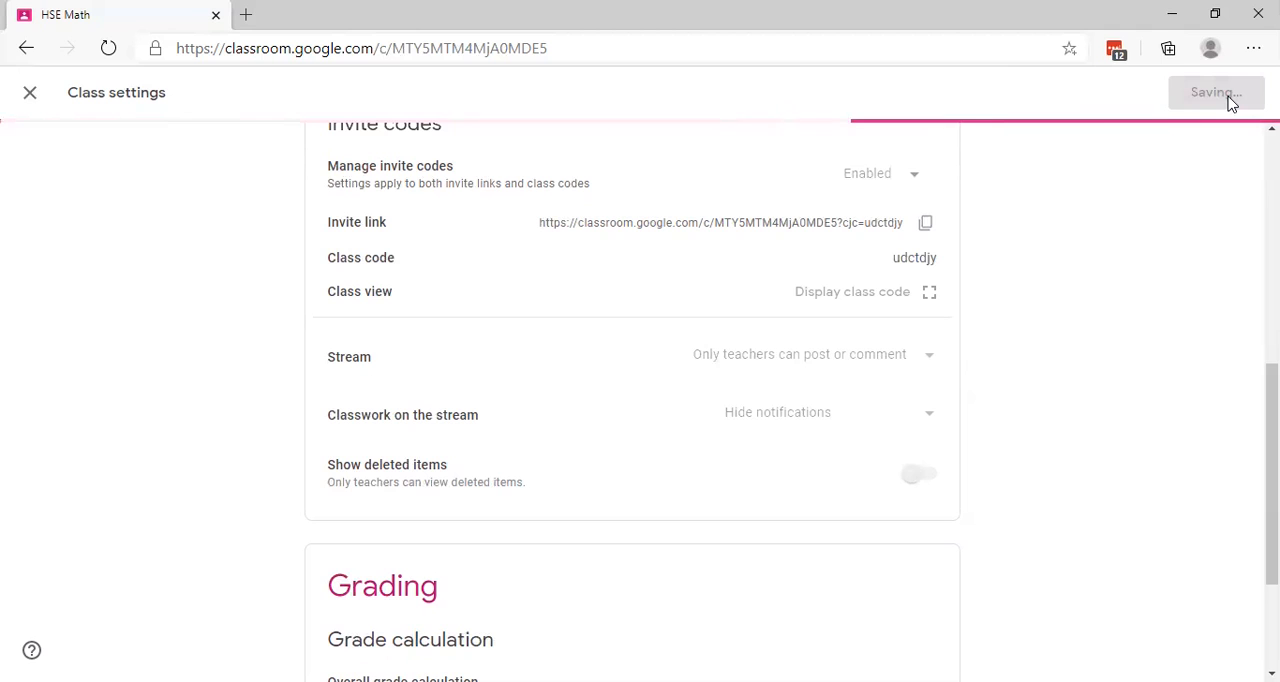